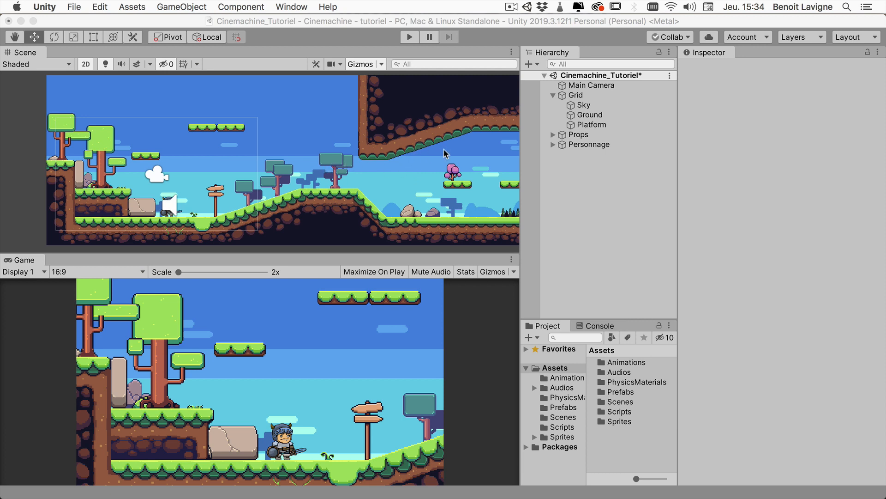
# Step: Look along the level, compare it with the Nature pixel art base assets FREE preview images in Chrome, and return to the level's start in Unity
pyautogui.moveTo(445, 150); pyautogui.dragTo(290, 147, button='middle')
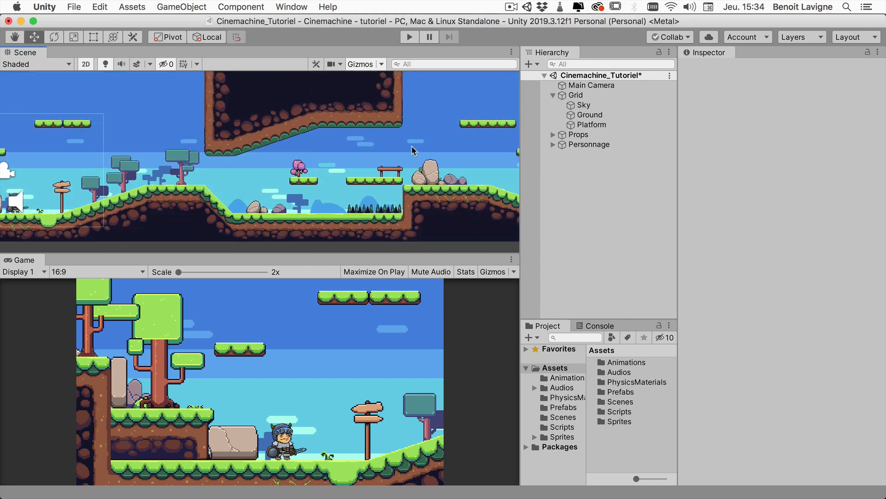
pyautogui.moveTo(411, 145); pyautogui.dragTo(325, 149, button='middle')
pyautogui.press('super+Tab')
pyautogui.press('super+Tab')
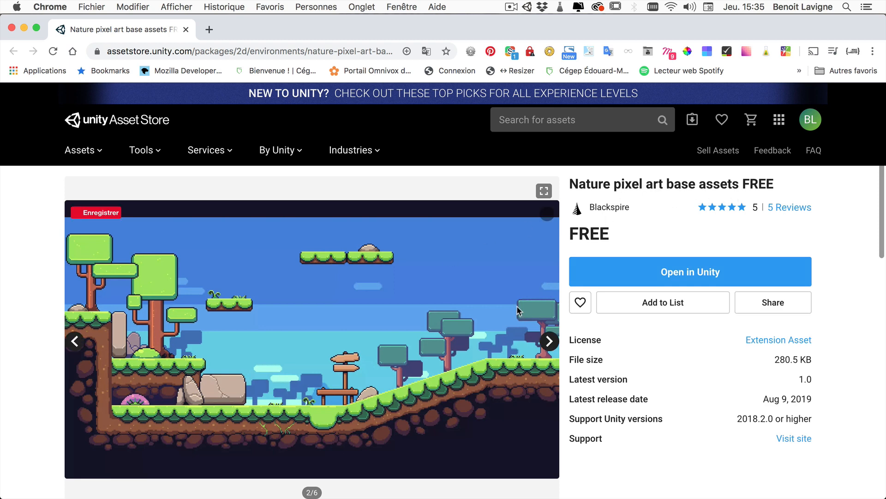
pyautogui.click(550, 342)
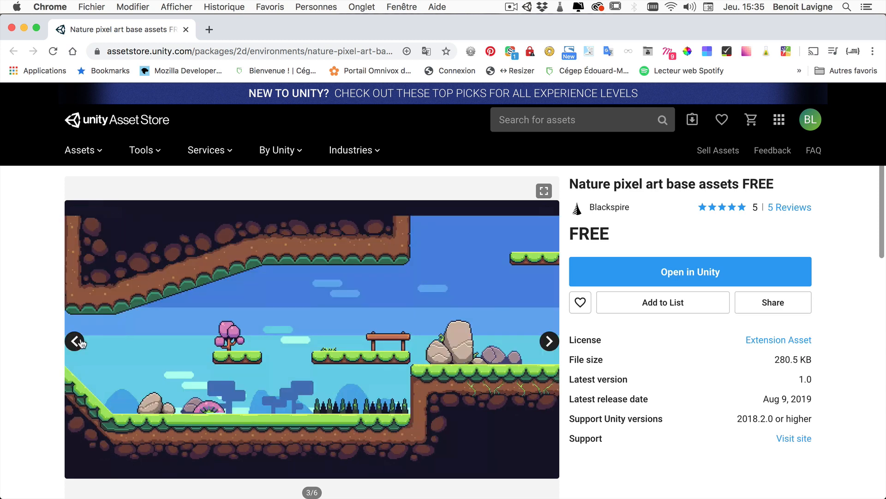
pyautogui.click(80, 342)
pyautogui.press('super+Tab')
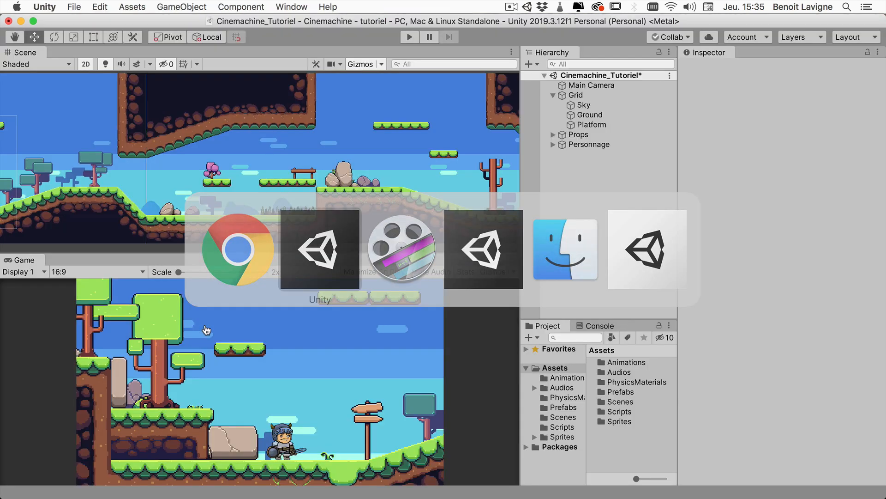
pyautogui.moveTo(193, 165); pyautogui.dragTo(383, 167, button='middle')
pyautogui.moveTo(98, 171); pyautogui.dragTo(196, 160, button='middle')
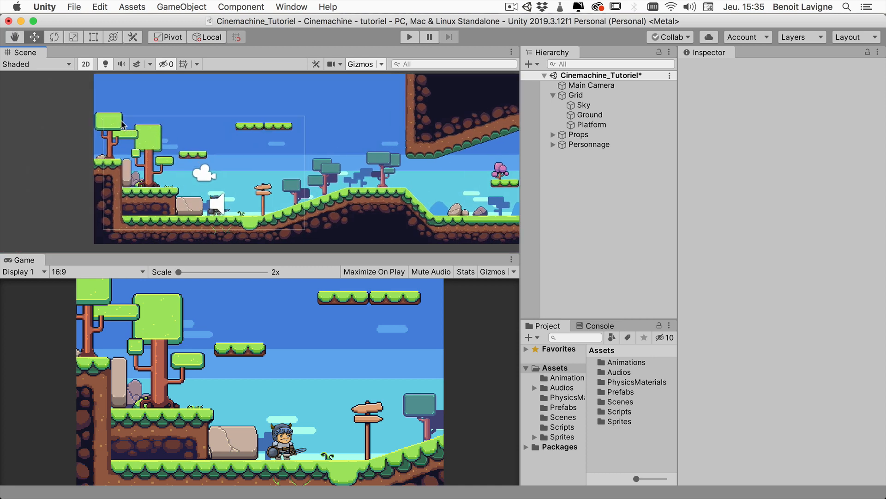
# Step: Play-test the scene with Main Camera selected, running and jumping the character in both directions beyond the camera's view, and stop the game
pyautogui.click(571, 84)
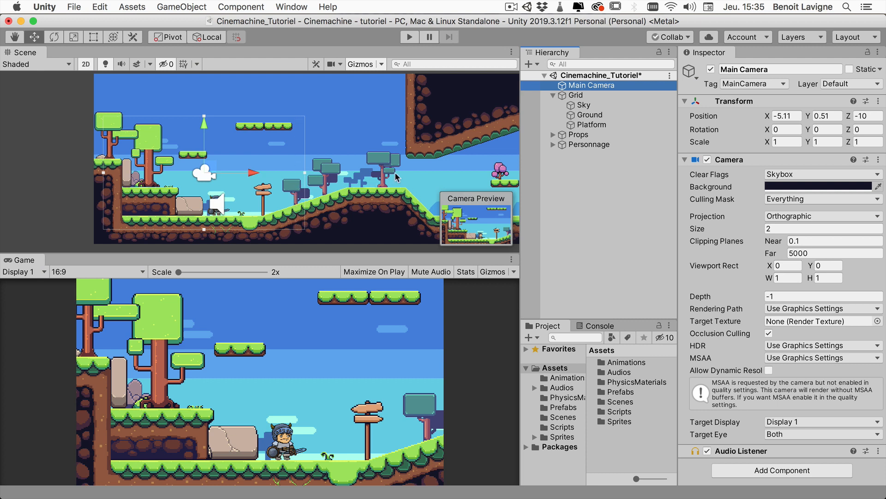
pyautogui.click(406, 40)
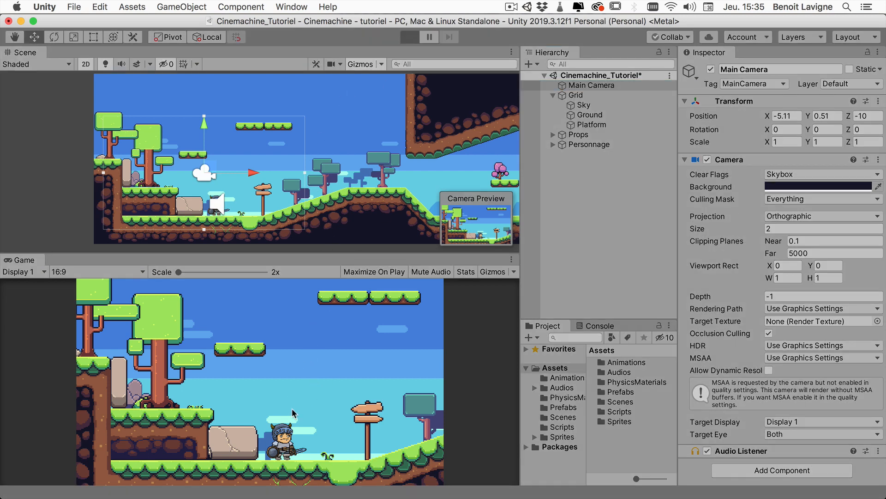
pyautogui.press('Left')
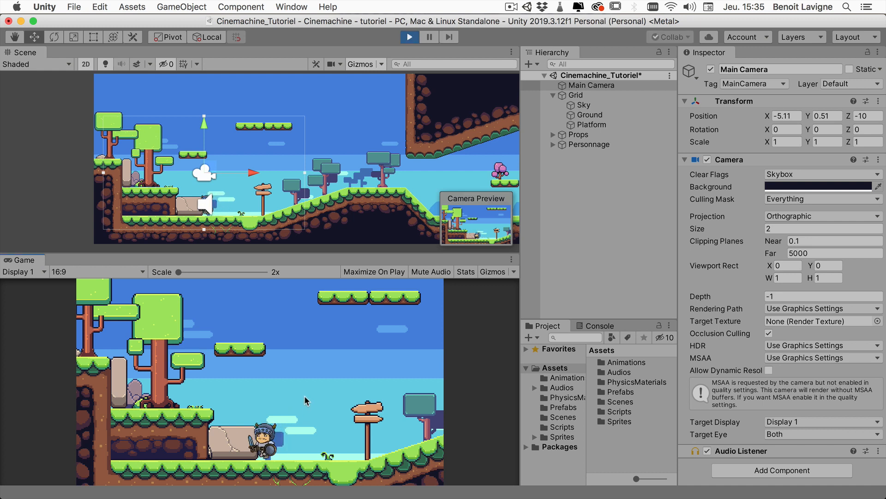
pyautogui.press('Right')
pyautogui.press('Left')
pyautogui.press('space')
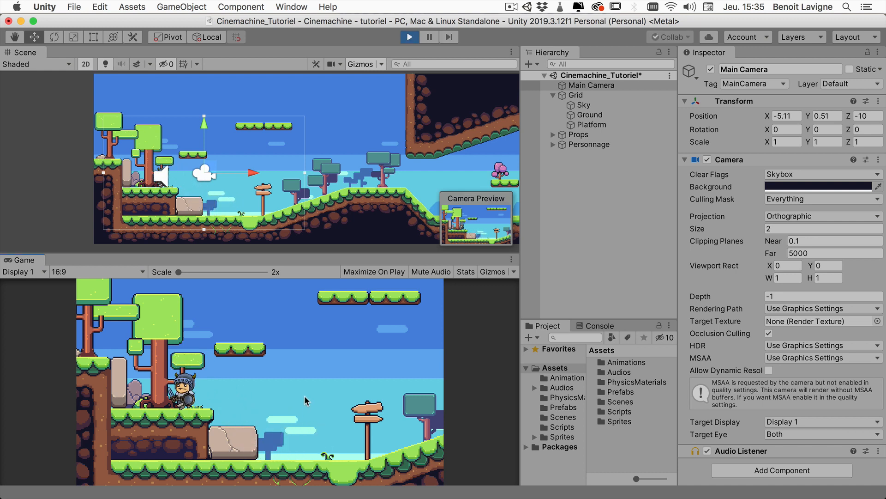
pyautogui.press('Right')
pyautogui.press('space')
pyautogui.press('Right')
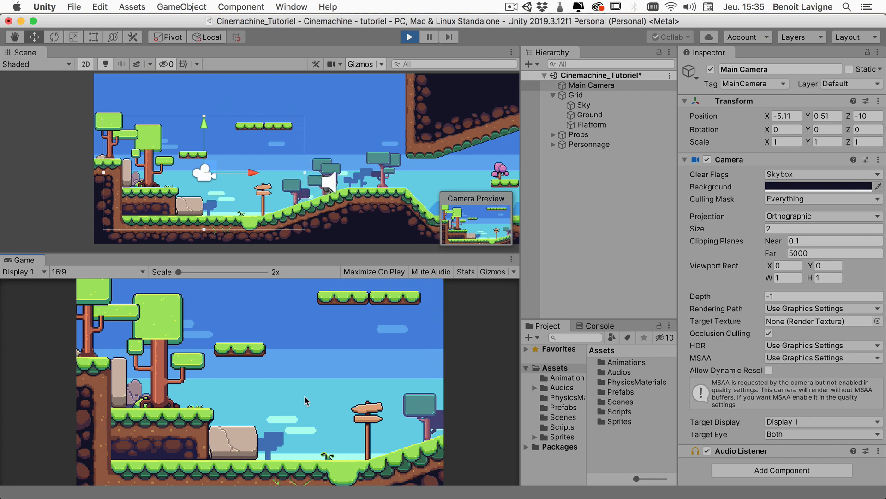
pyautogui.press('Left')
pyautogui.press('Left')
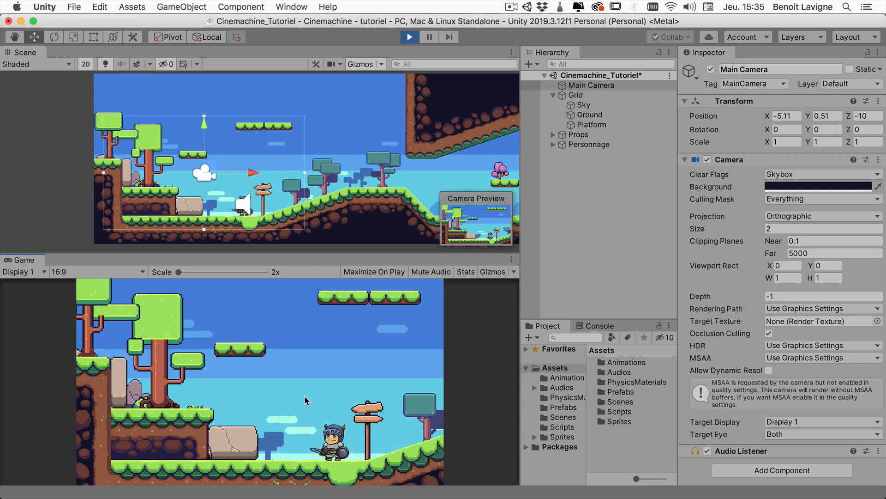
pyautogui.press('Left')
pyautogui.click(410, 38)
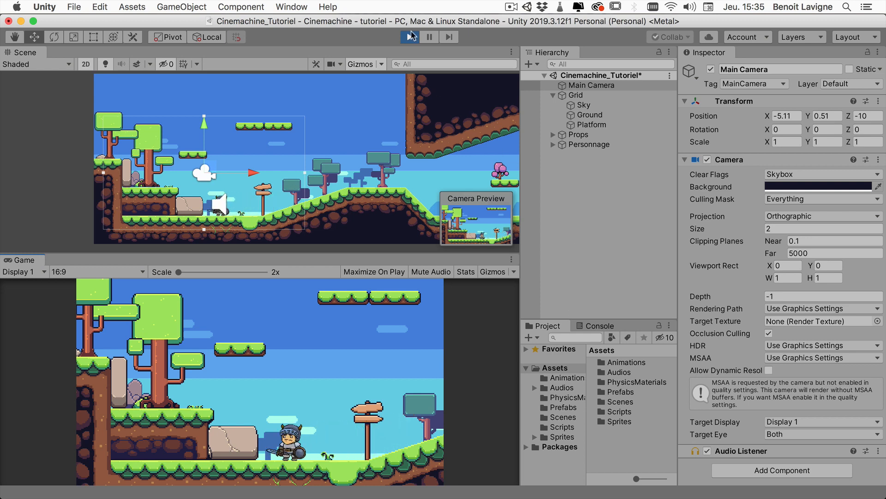
# Step: Try a wider Main Camera view with Size 3.03 at position X -3.13, Y 1.1, and enlarge its Size further to 3.76
pyautogui.click(588, 86)
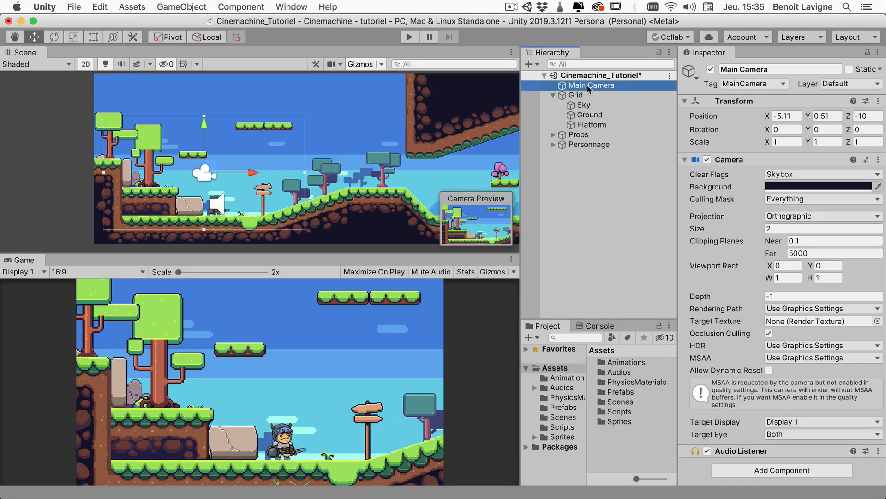
pyautogui.moveTo(718, 228); pyautogui.dragTo(741, 229)
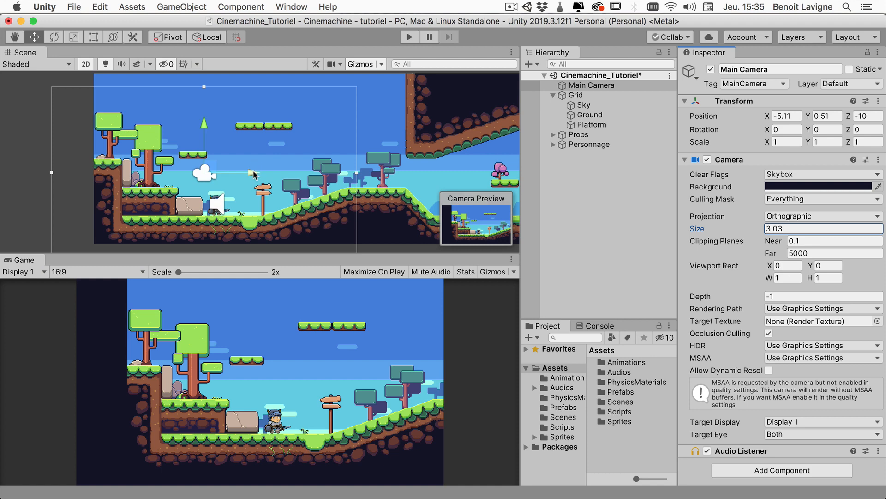
pyautogui.moveTo(253, 175); pyautogui.dragTo(309, 175)
pyautogui.moveTo(262, 126); pyautogui.dragTo(262, 111)
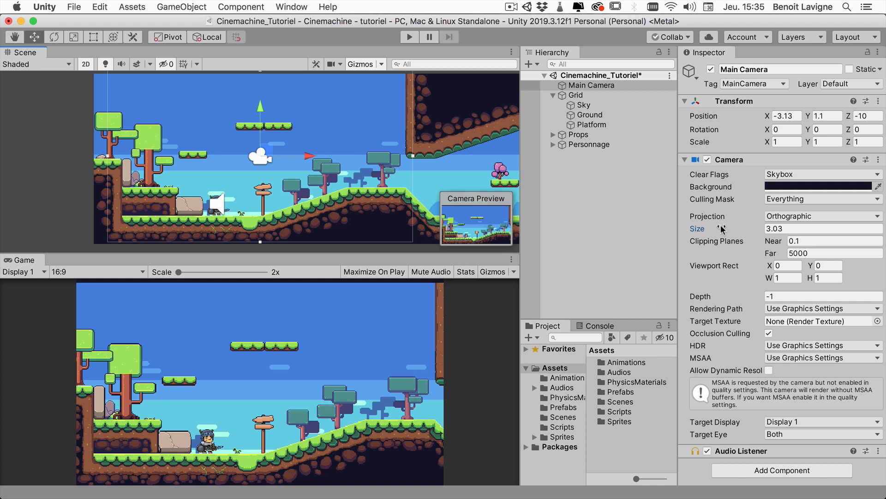
pyautogui.moveTo(721, 229); pyautogui.dragTo(758, 229)
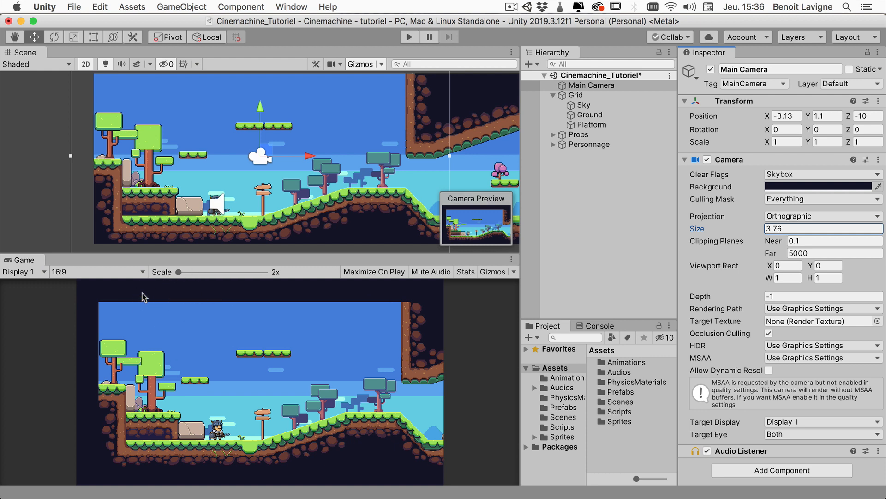
# Step: Set Main Camera's Size to 2 and move it to about X -3.93, Y 0.58 to frame the character
pyautogui.doubleClick(792, 229)
pyautogui.click(793, 229)
pyautogui.press('super+a')
pyautogui.write('2')
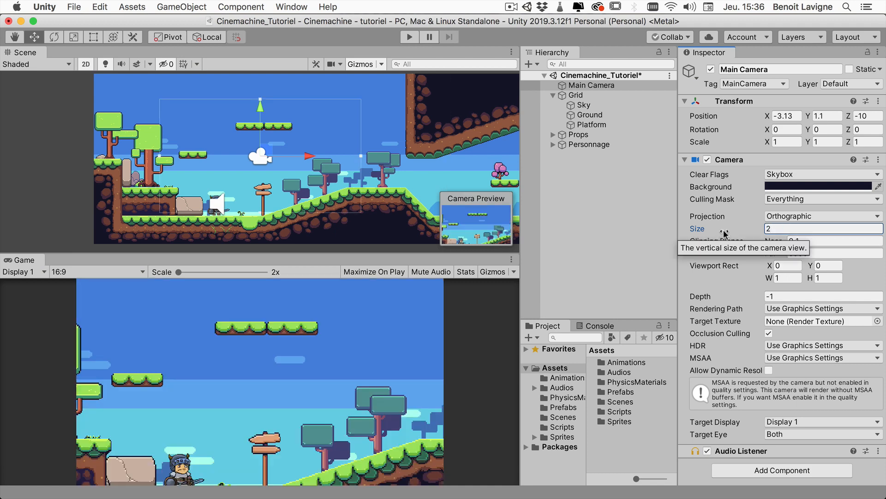
pyautogui.moveTo(262, 147); pyautogui.dragTo(243, 167)
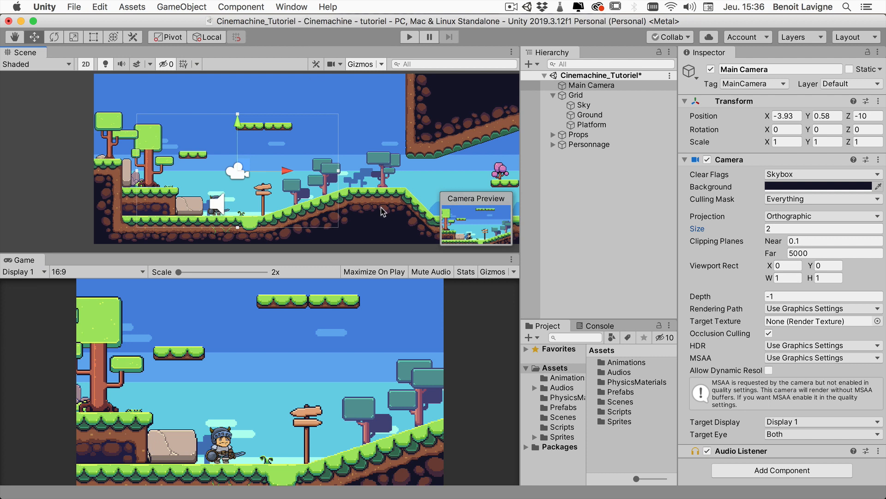
# Step: Find the Cinemachine 2.5.0 package in the Package Manager by searching "cine", install it, and close the manager
pyautogui.click(292, 7)
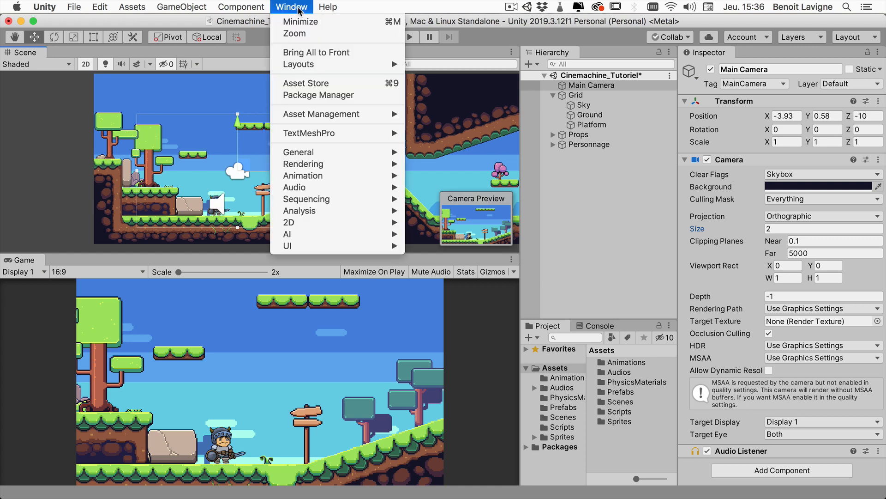
pyautogui.click(321, 97)
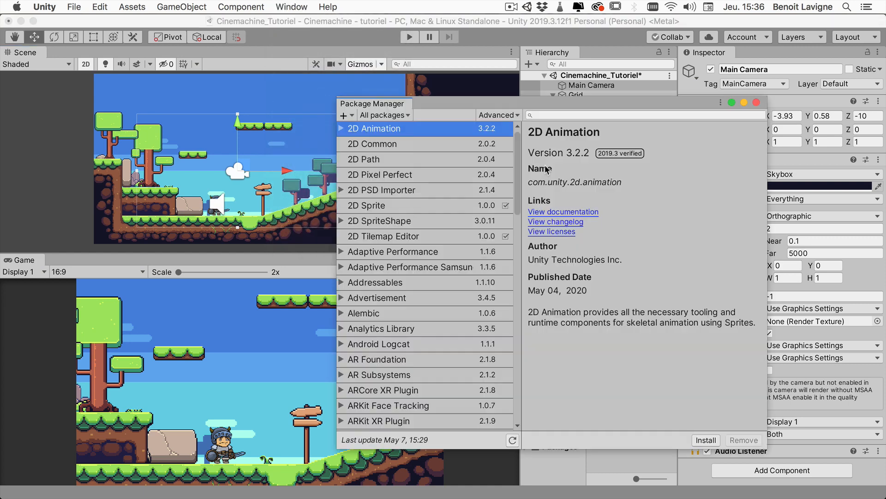
pyautogui.moveTo(538, 103); pyautogui.dragTo(468, 79)
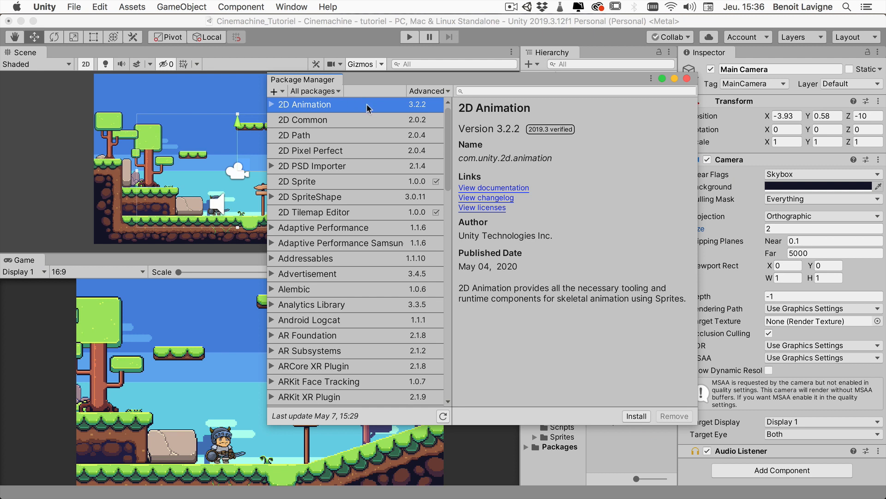
pyautogui.click(487, 93)
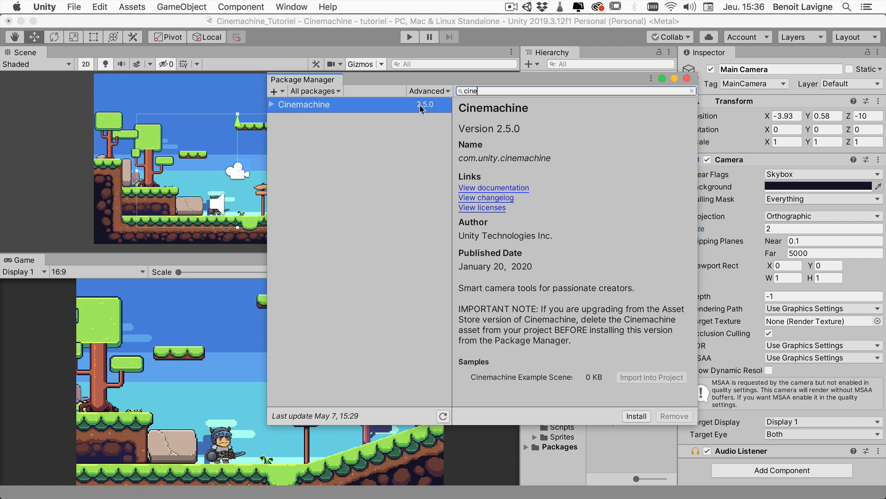
pyautogui.click(643, 416)
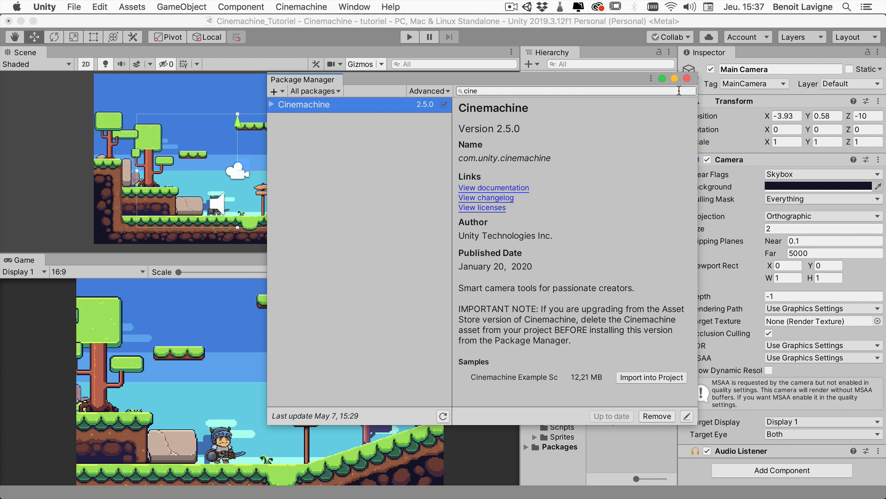
pyautogui.click(687, 78)
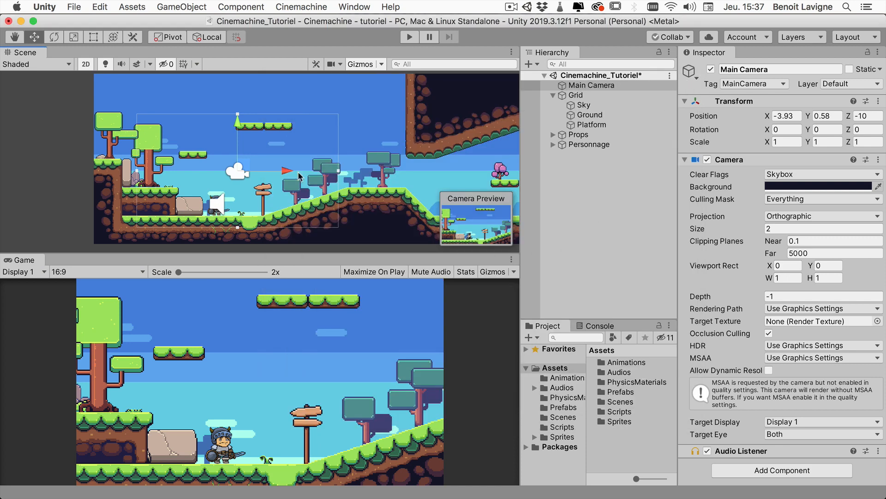
# Step: Create a Cinemachine 2D camera and examine the CinemachineBrain component on Main Camera
pyautogui.click(301, 8)
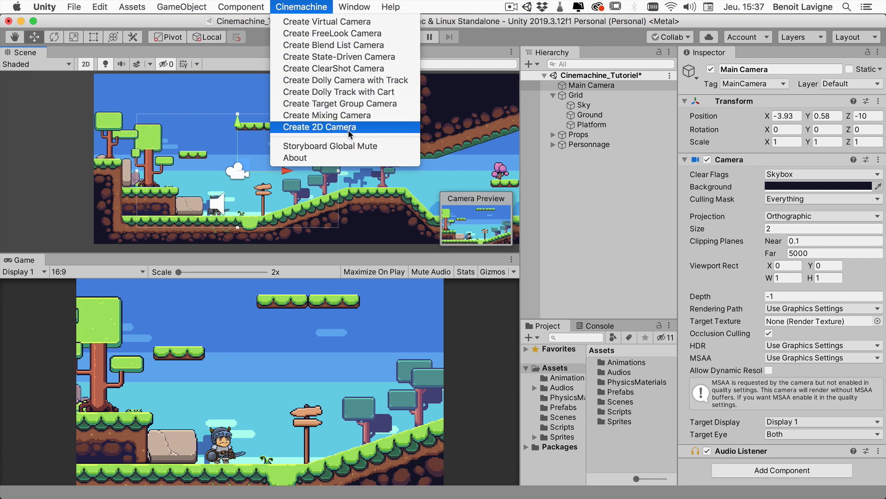
pyautogui.click(452, 6)
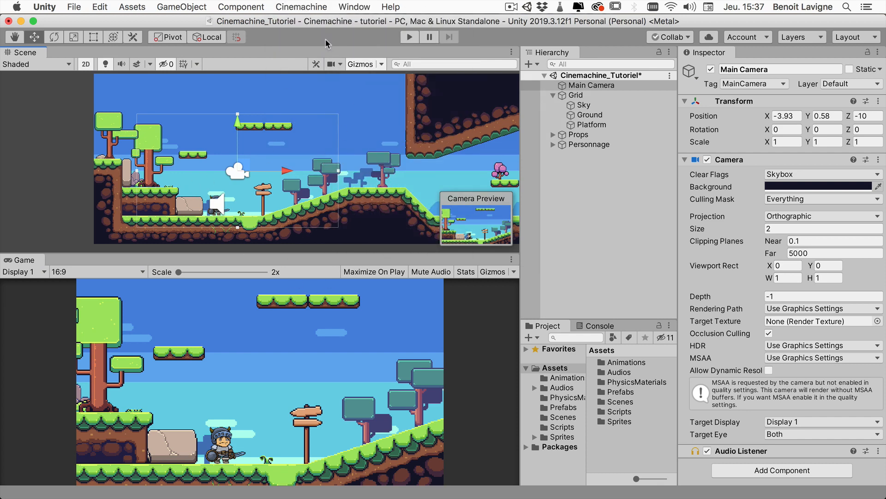
pyautogui.click(308, 6)
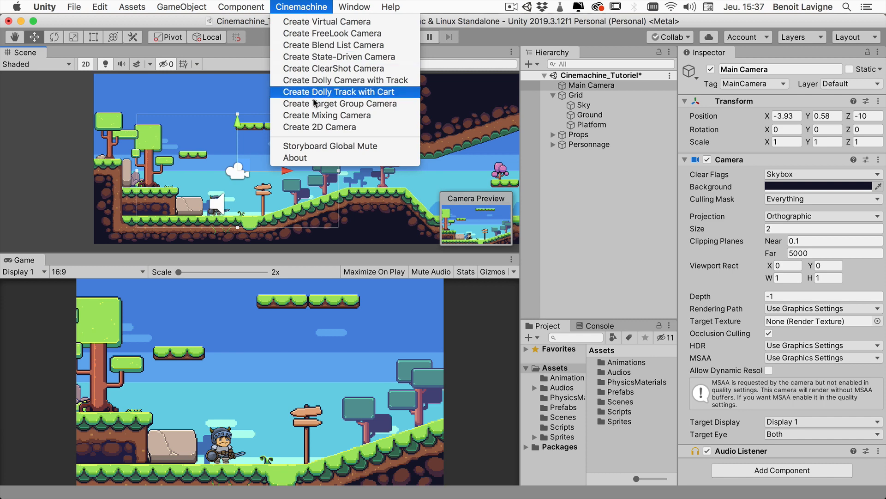
pyautogui.click(321, 128)
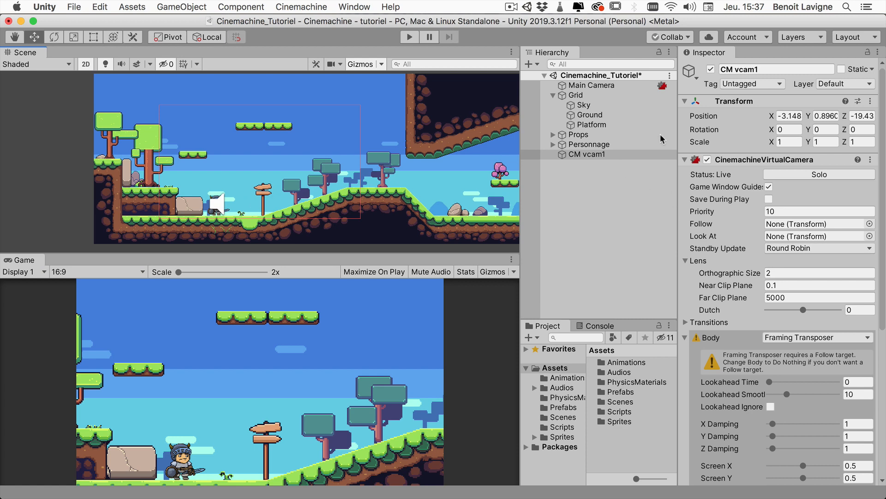
pyautogui.click(598, 86)
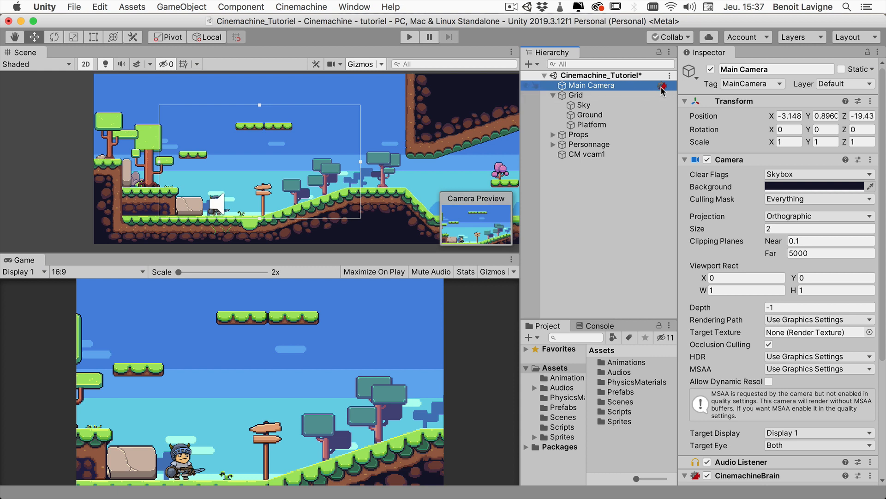
pyautogui.scroll(-5, 770, 291)
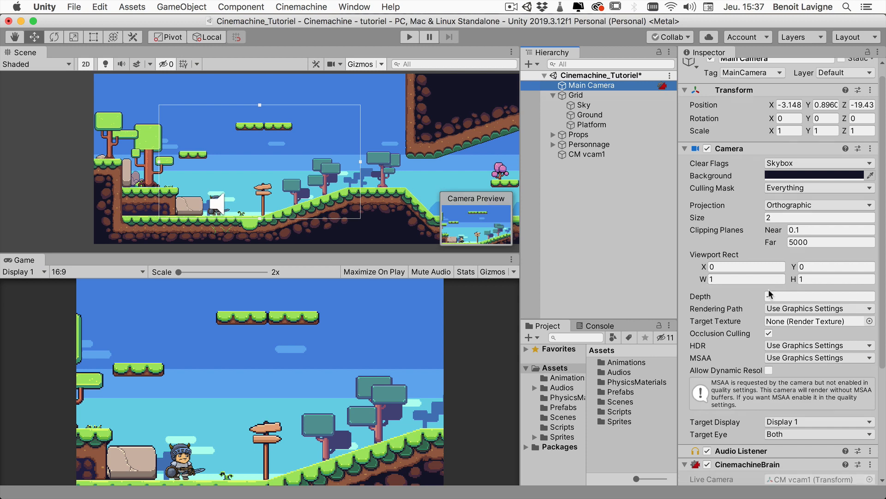
pyautogui.scroll(-5, 770, 291)
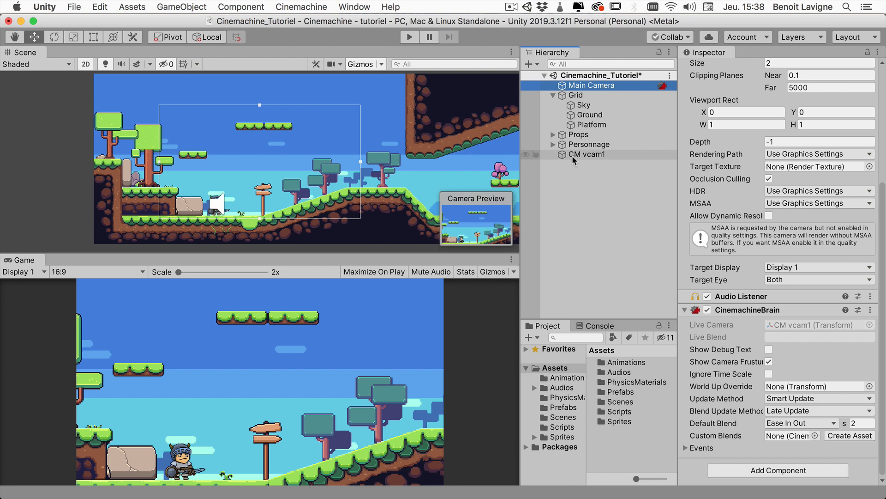
# Step: Rename the new virtual camera CameraPersonnage and place it directly below Main Camera in the scene hierarchy
pyautogui.click(599, 153)
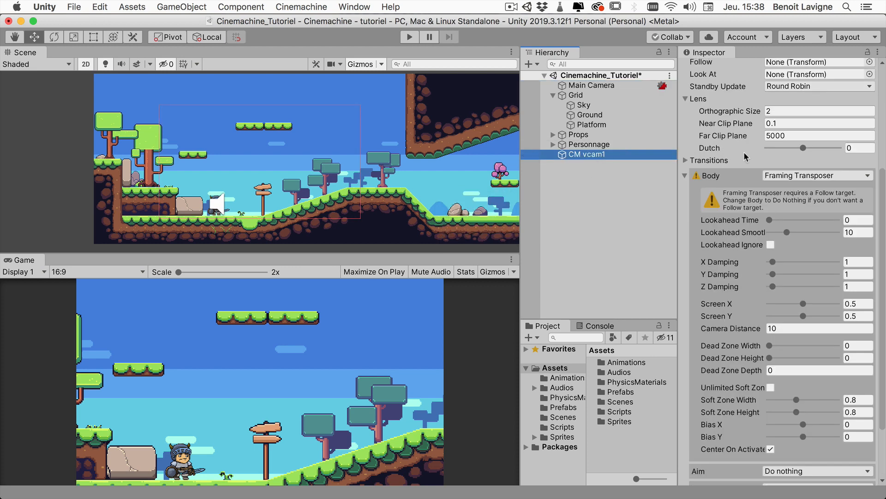
pyautogui.scroll(5, 744, 151)
pyautogui.click(764, 68)
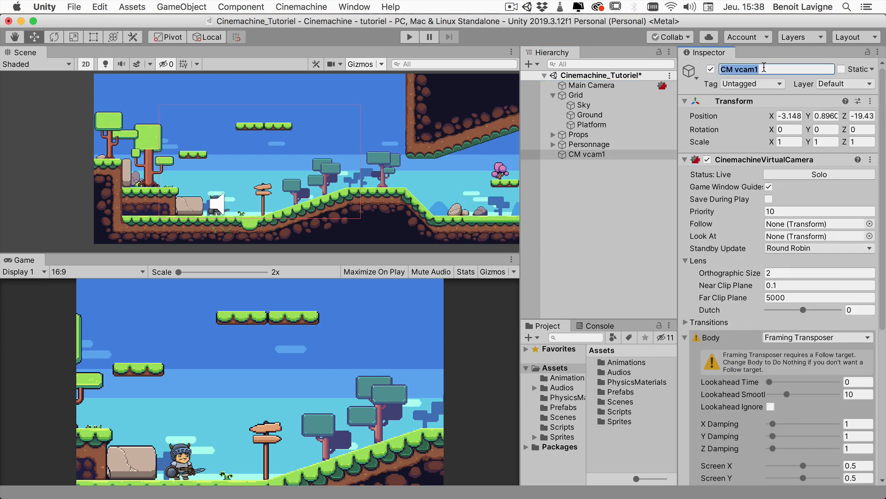
pyautogui.write('CameraPersonnage')
pyautogui.press('Return')
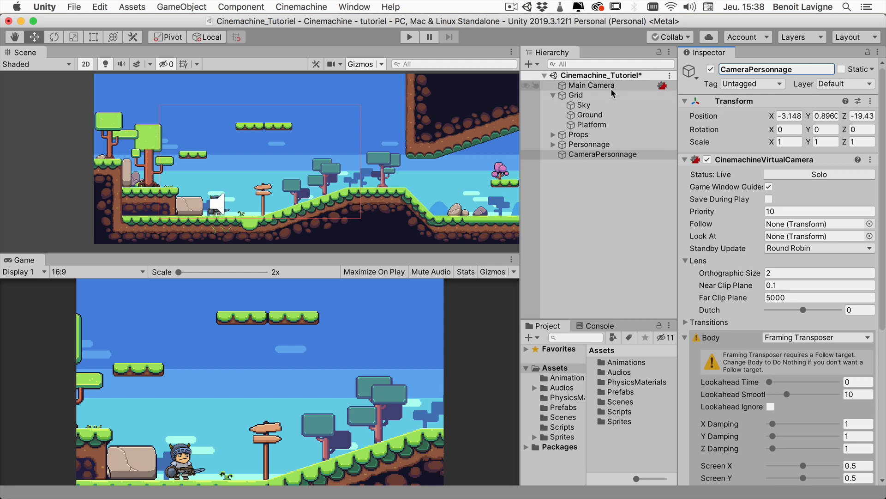
pyautogui.moveTo(575, 154); pyautogui.dragTo(571, 91)
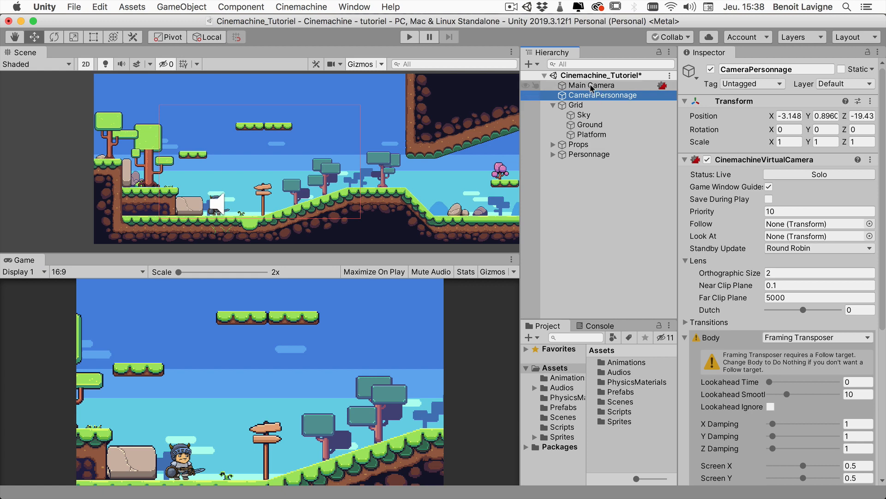
# Step: Examine Main Camera's CinemachineBrain component and its orthographic Size setting
pyautogui.click(600, 86)
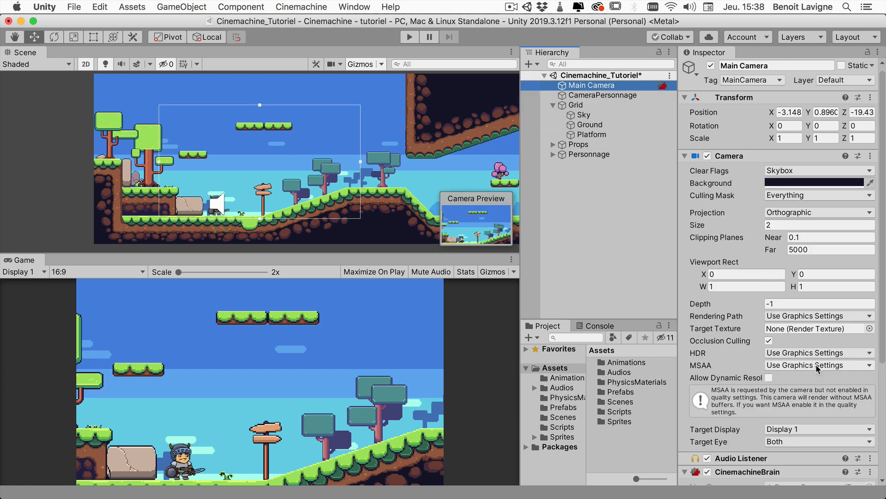
pyautogui.scroll(-5, 743, 461)
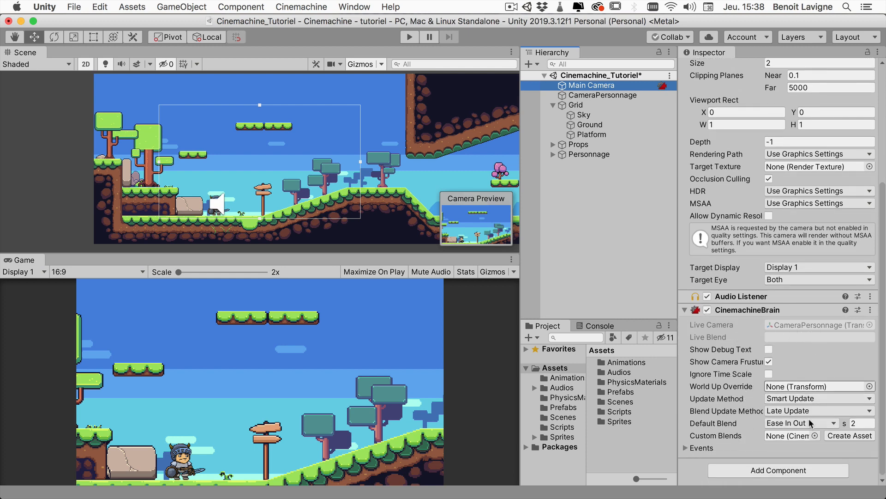
pyautogui.scroll(5, 741, 364)
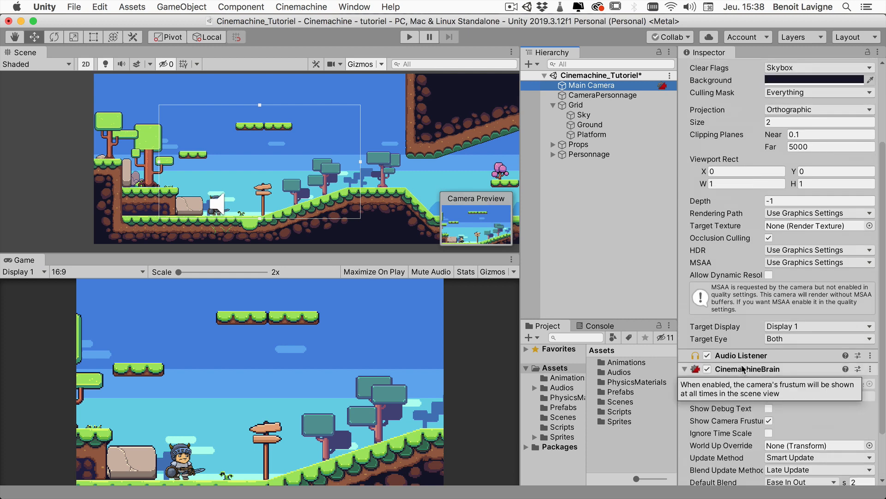
pyautogui.scroll(3, 743, 362)
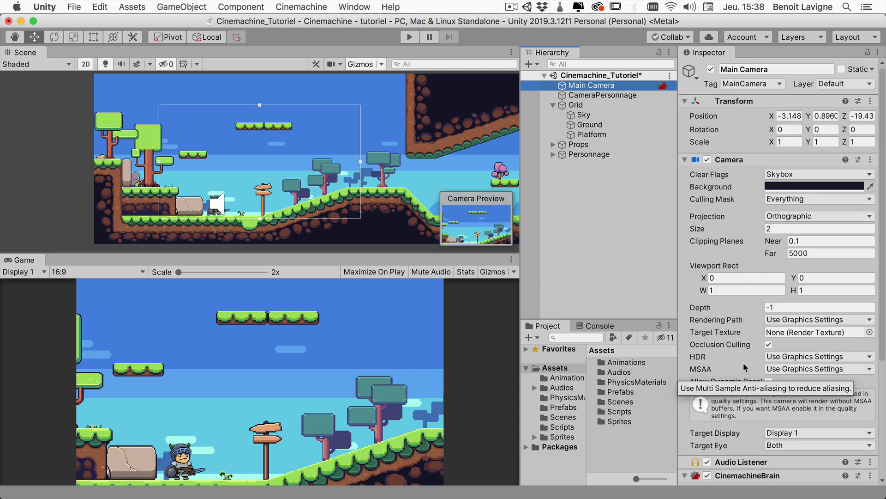
pyautogui.click(703, 231)
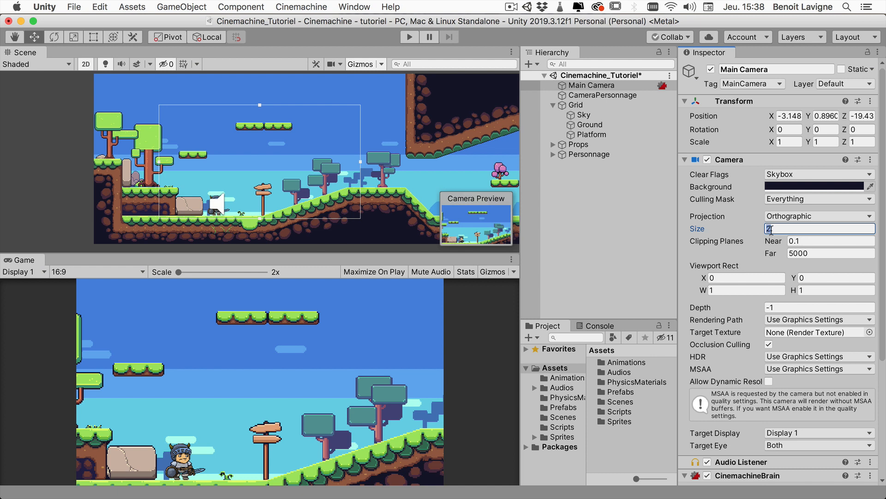
pyautogui.press('Tab')
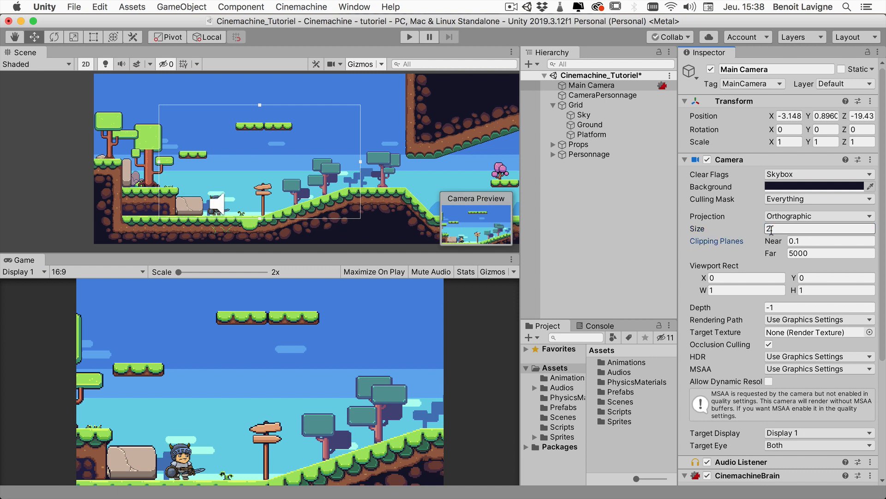
# Step: Set CameraPersonnage's lens Orthographic Size to 2
pyautogui.click(611, 95)
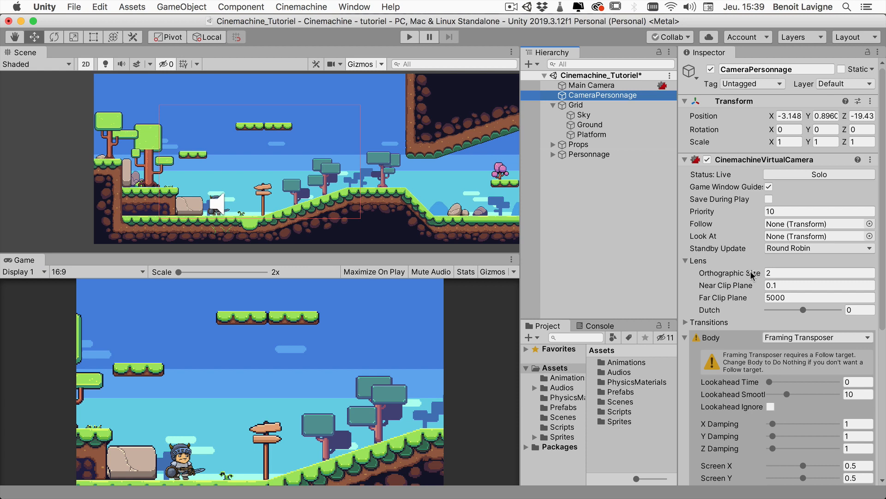
pyautogui.moveTo(749, 270); pyautogui.dragTo(821, 273)
pyautogui.press('BackSpace')
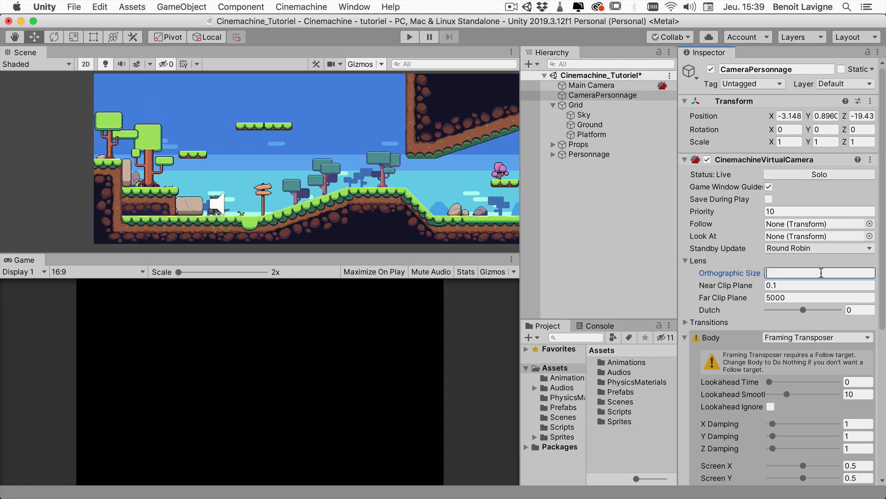
pyautogui.write('2')
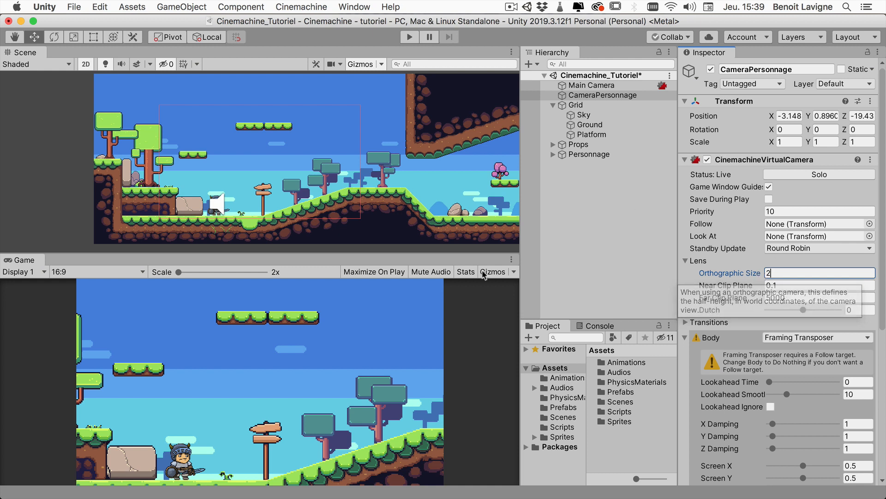
# Step: Assign the Personnage object as the Follow target of CameraPersonnage
pyautogui.click(619, 95)
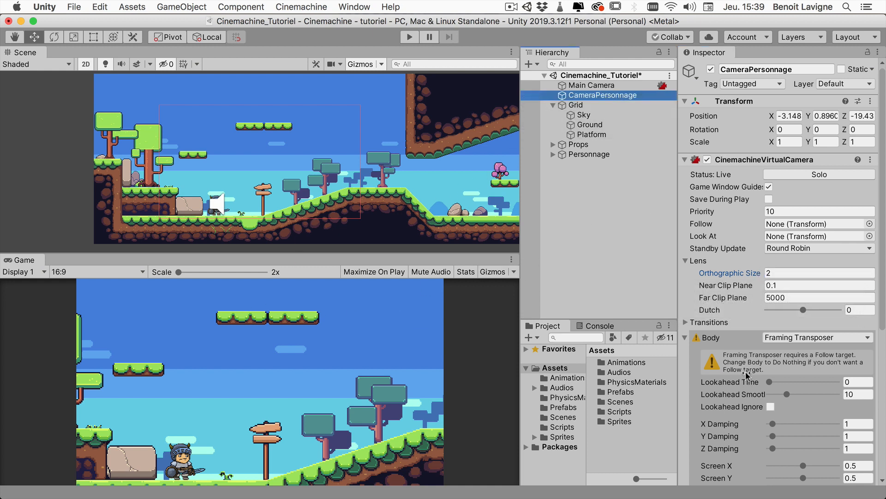
pyautogui.scroll(-1, 734, 348)
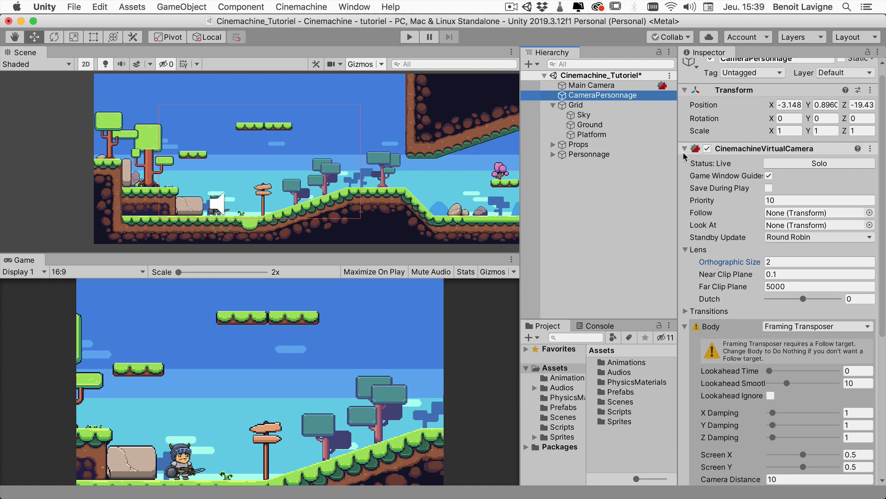
pyautogui.click(593, 156)
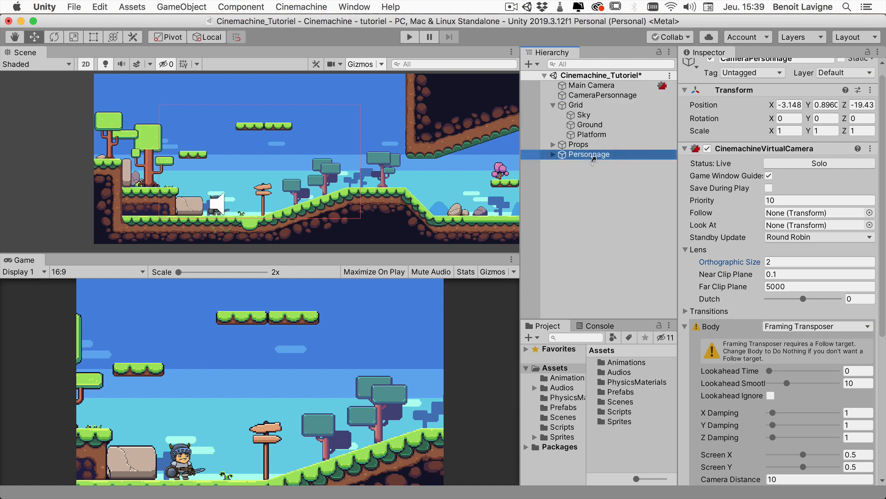
pyautogui.moveTo(593, 158); pyautogui.dragTo(779, 217)
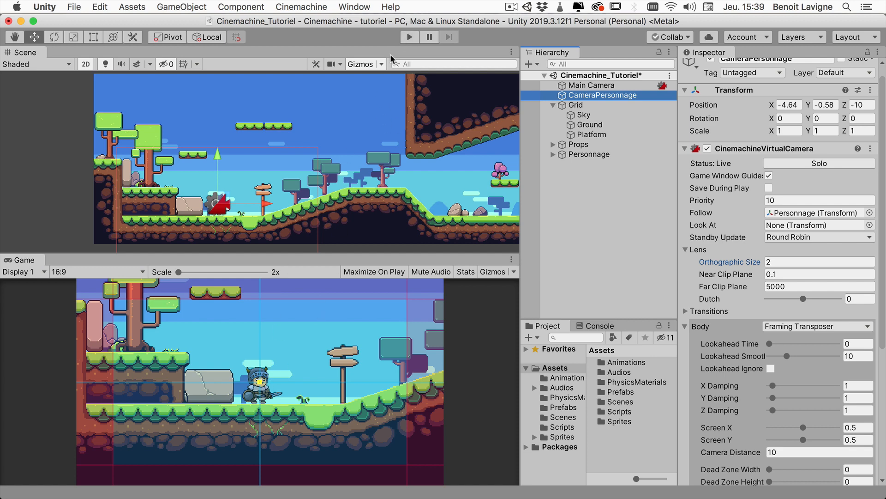
# Step: Play-test the scene by running and jumping with the character to check the camera following, then stop play mode
pyautogui.click(408, 38)
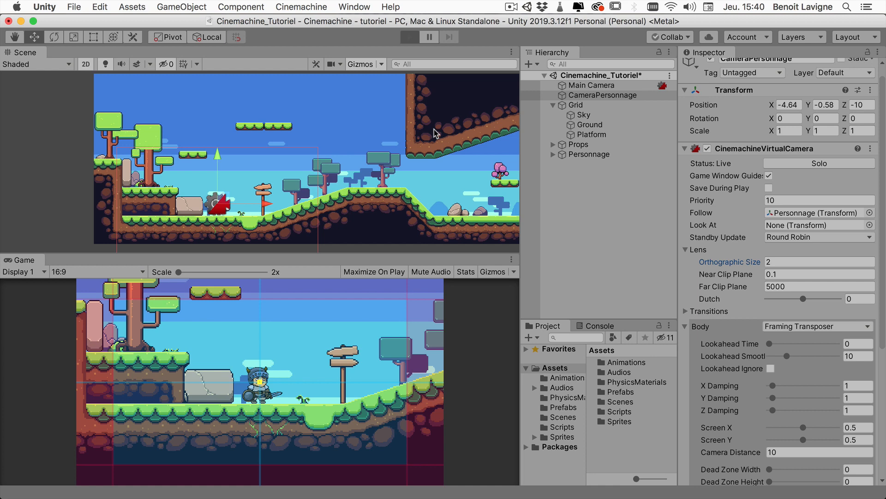
pyautogui.press('Right')
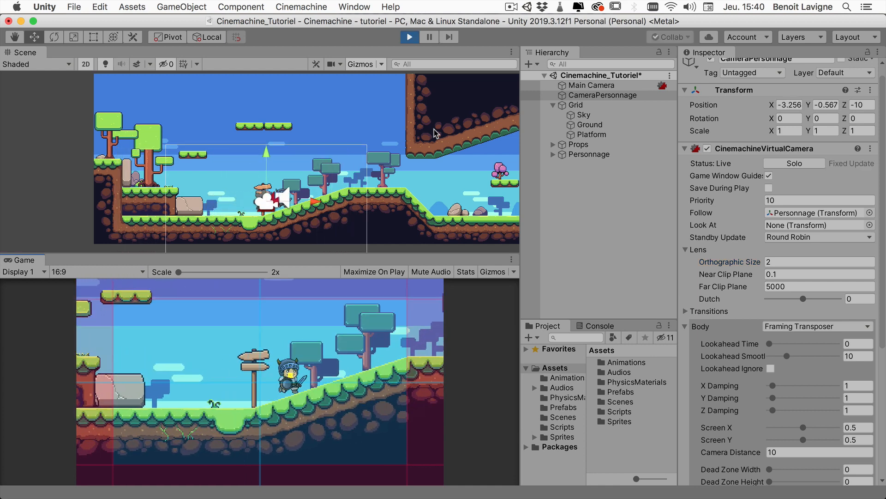
pyautogui.press('Left')
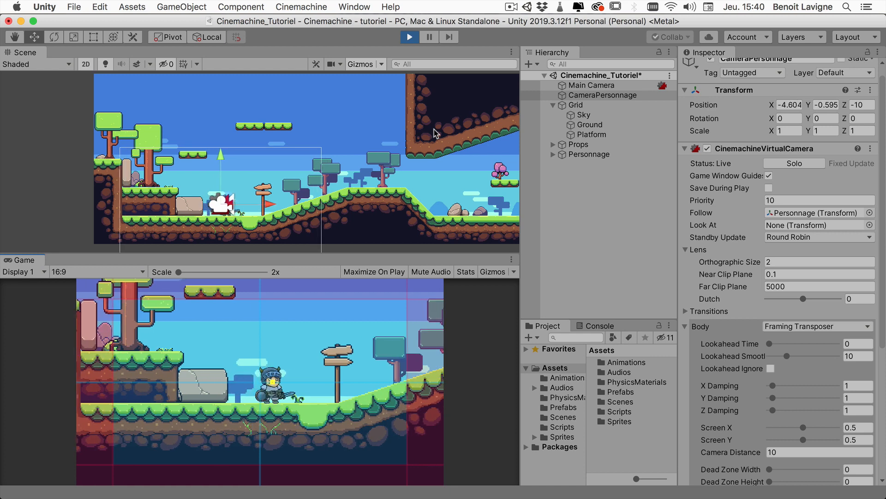
pyautogui.press('space')
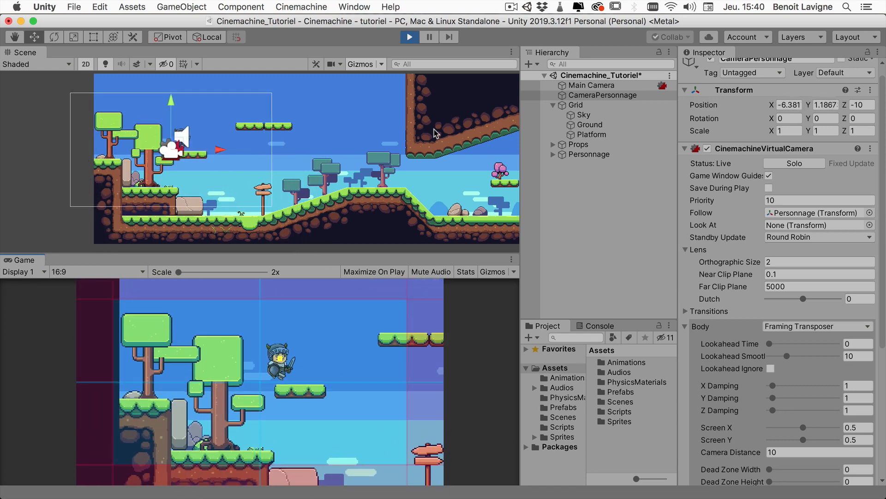
pyautogui.press('space')
pyautogui.press('Right')
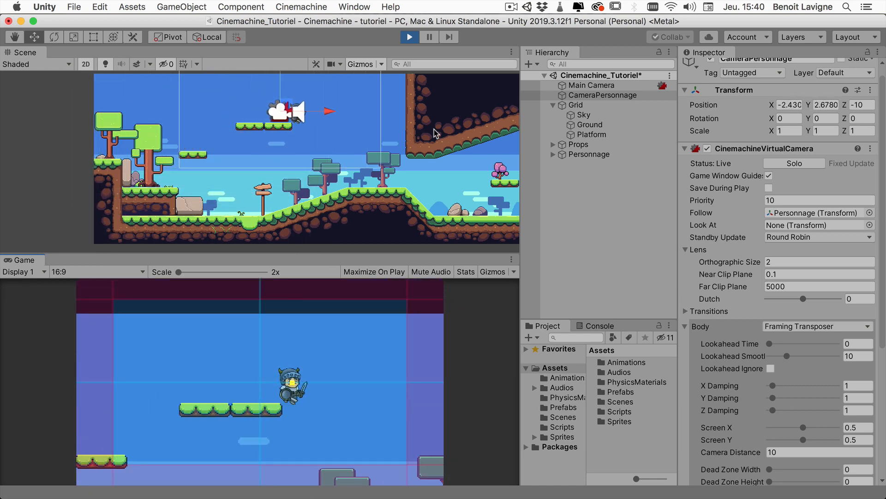
pyautogui.press('Left')
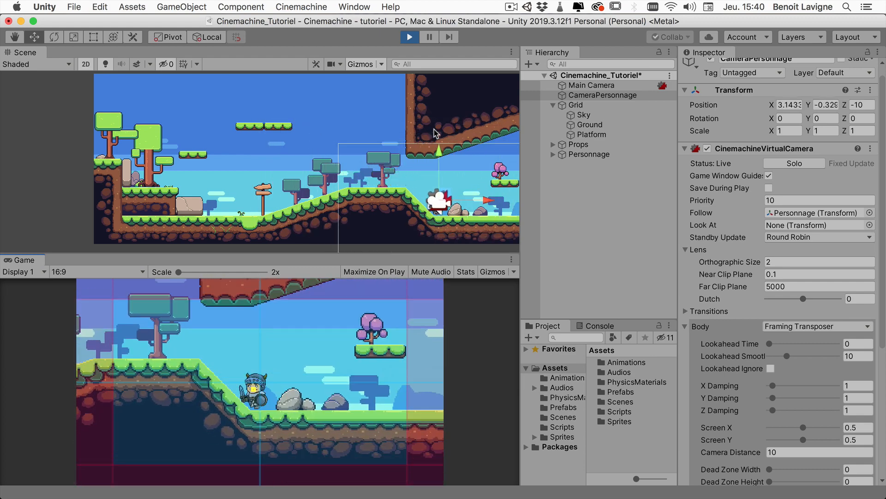
pyautogui.press('Left')
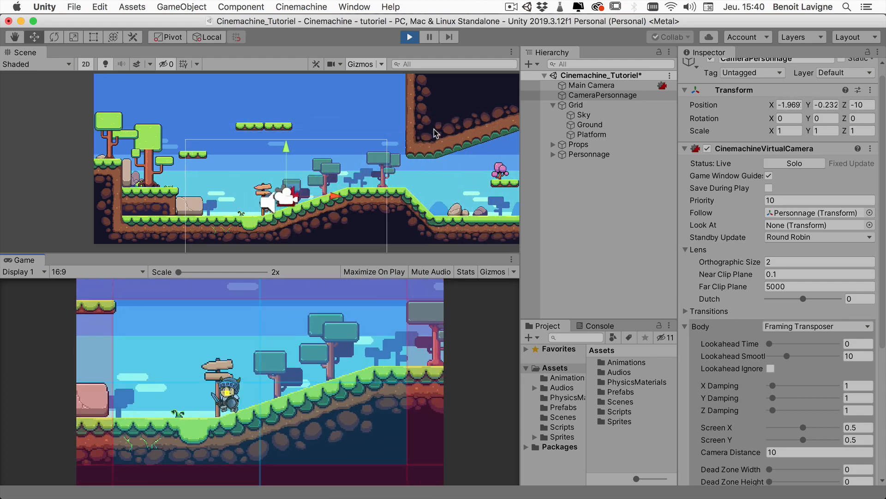
pyautogui.press('Left')
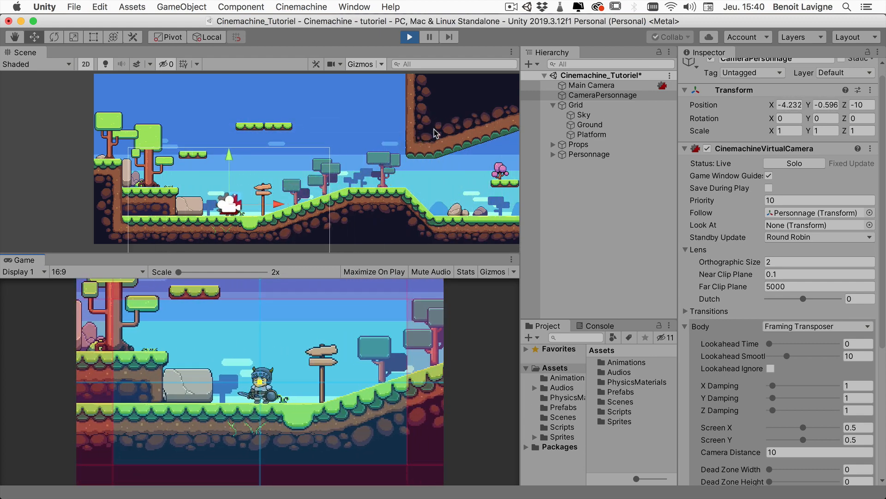
pyautogui.click(409, 38)
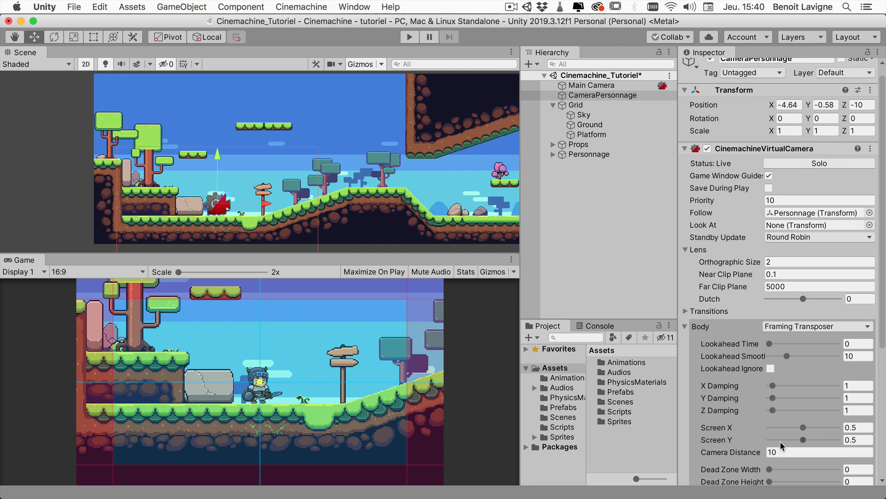
pyautogui.scroll(-5, 780, 354)
pyautogui.scroll(5, 779, 348)
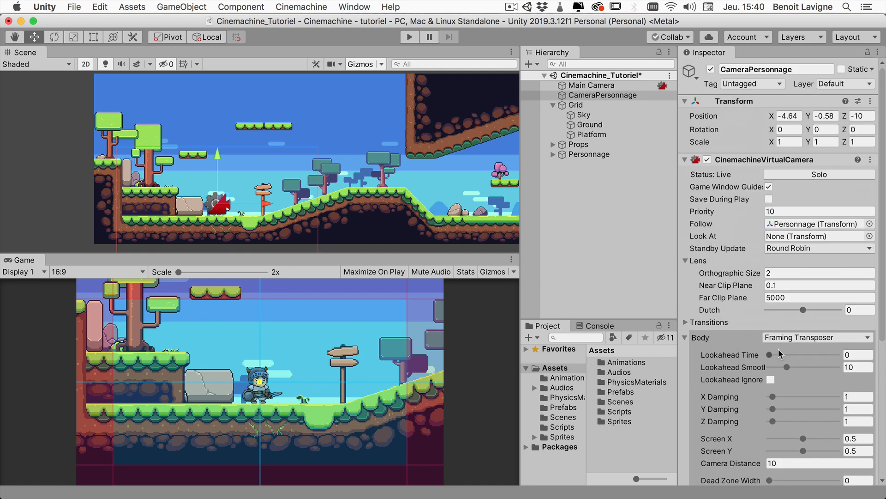